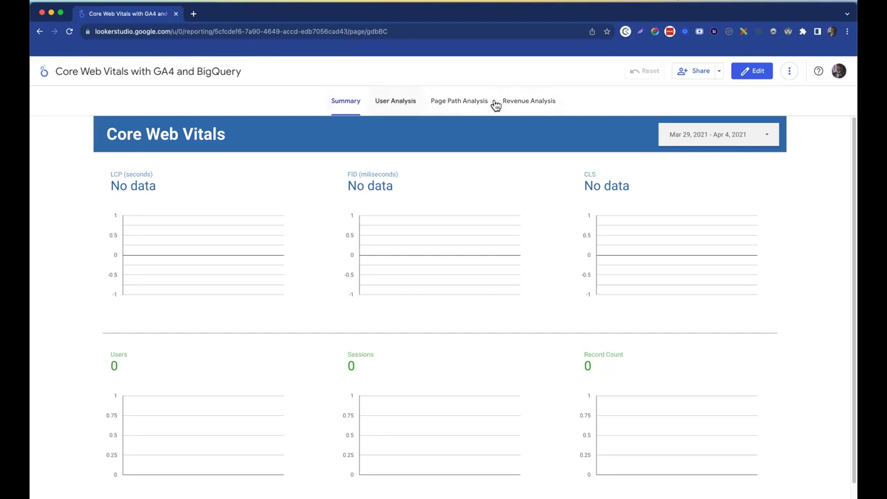
- Apply the Last 30 days preset to the Summary page, charting LCP 1.83, FID 22.2, CLS 0.0257
left_click(715, 139)
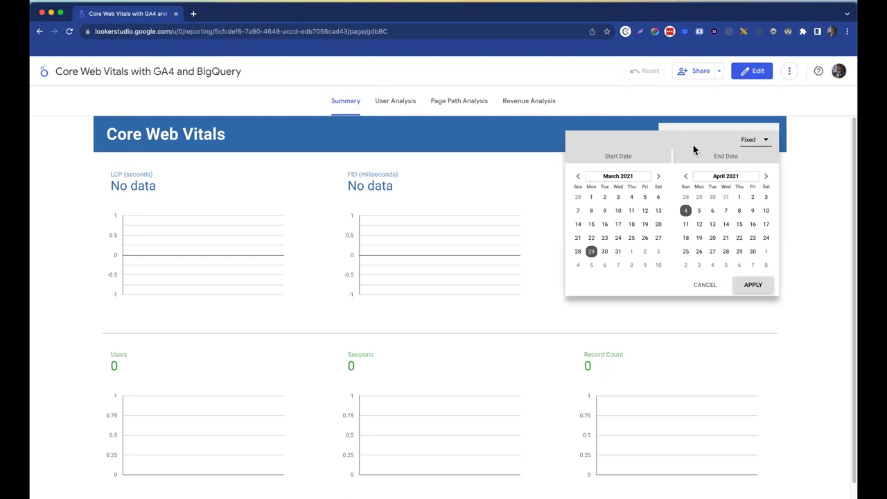
left_click(750, 141)
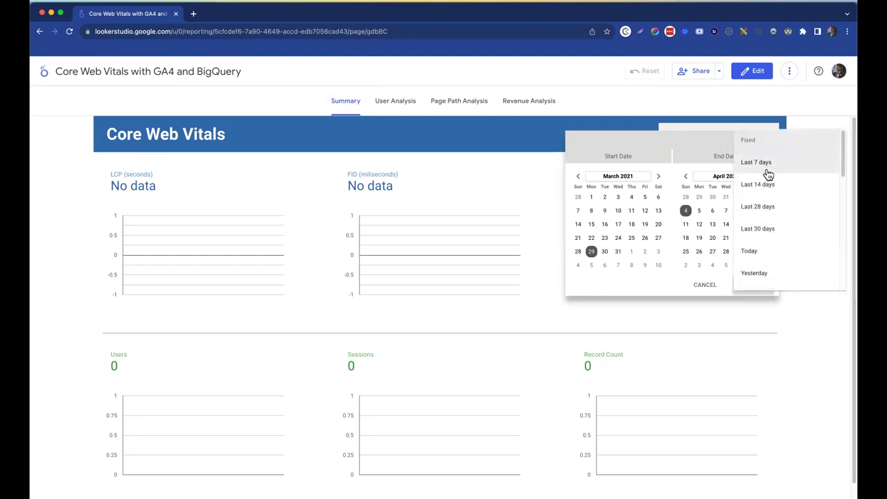
left_click(758, 228)
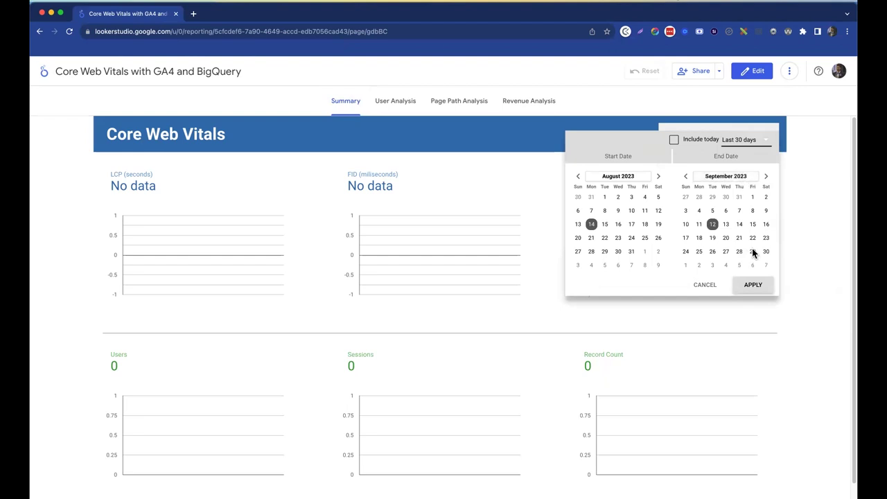
left_click(751, 286)
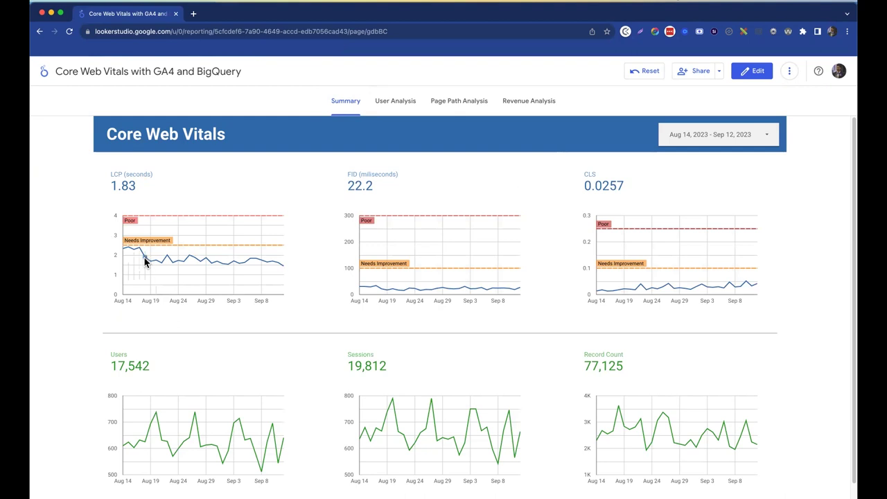
mouse_move(145, 259)
scroll(255, 381, "down", 1)
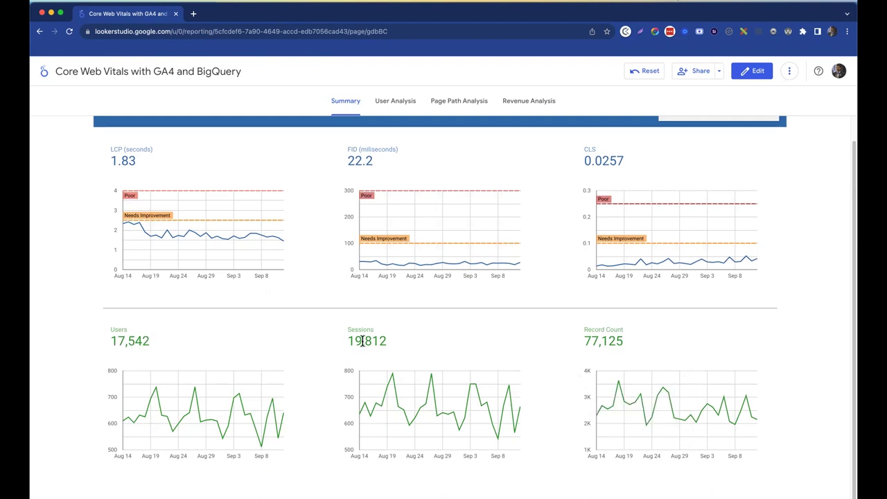
left_click_drag(583, 330, 623, 330)
- Switch to the User Analysis page and apply the Last 30 days preset (Aug 14–Sep 12, 2023)
left_click(396, 101)
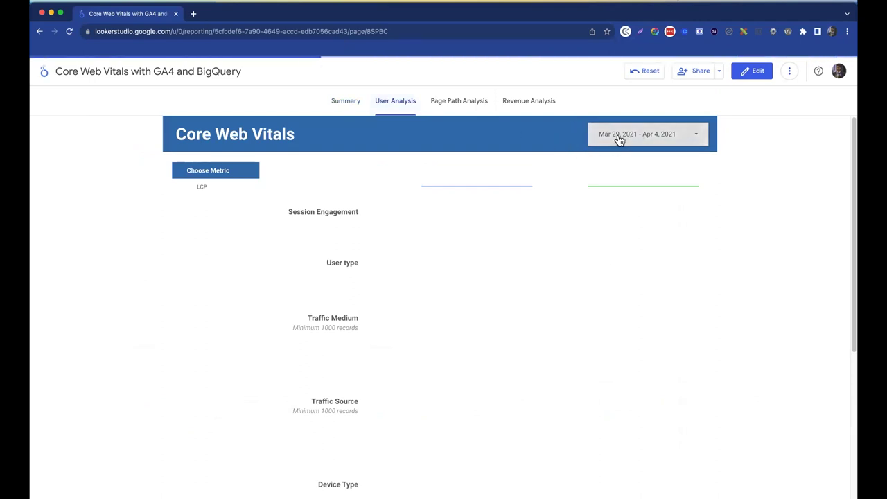
left_click(682, 141)
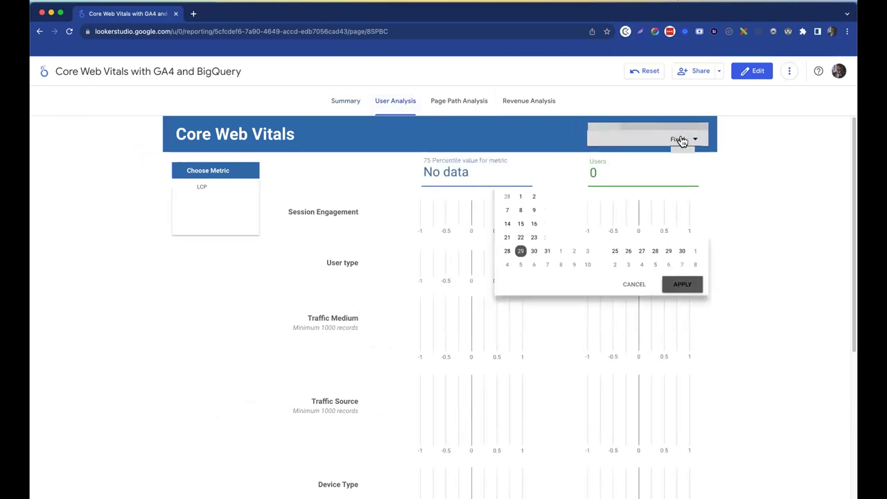
left_click(692, 141)
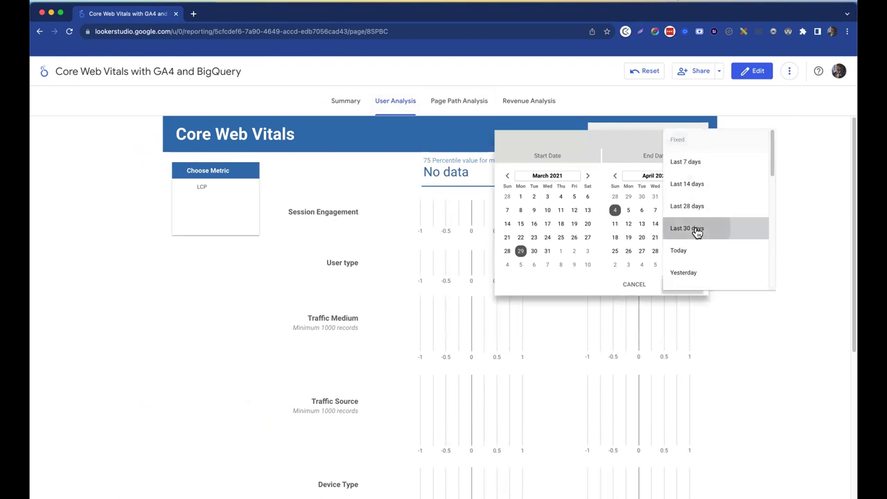
left_click(695, 229)
left_click(682, 284)
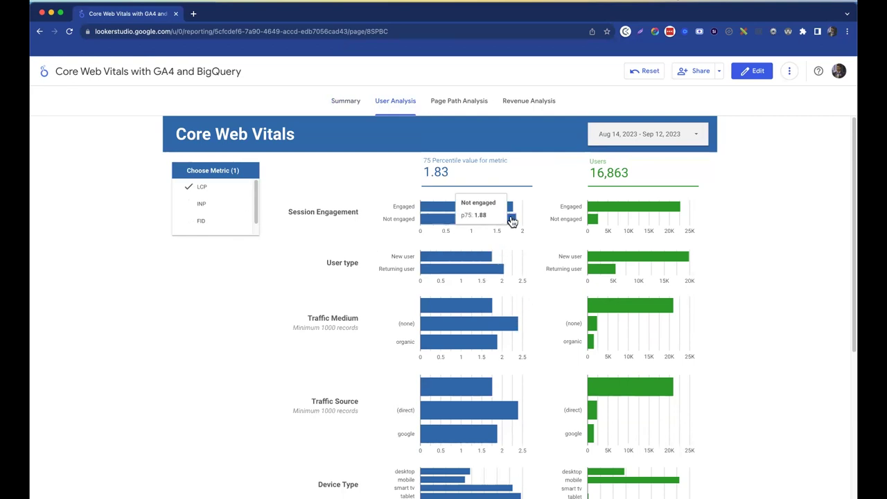
mouse_move(499, 227)
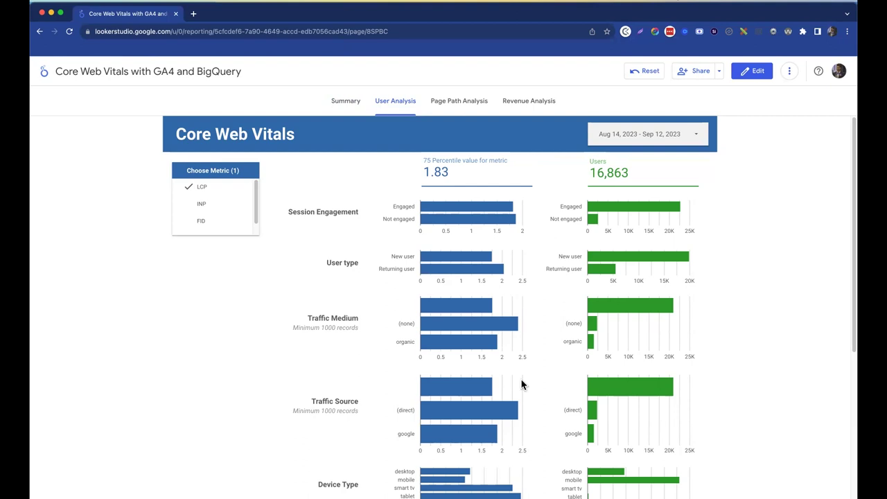
scroll(524, 388, "down", 5)
scroll(525, 406, "up", 1)
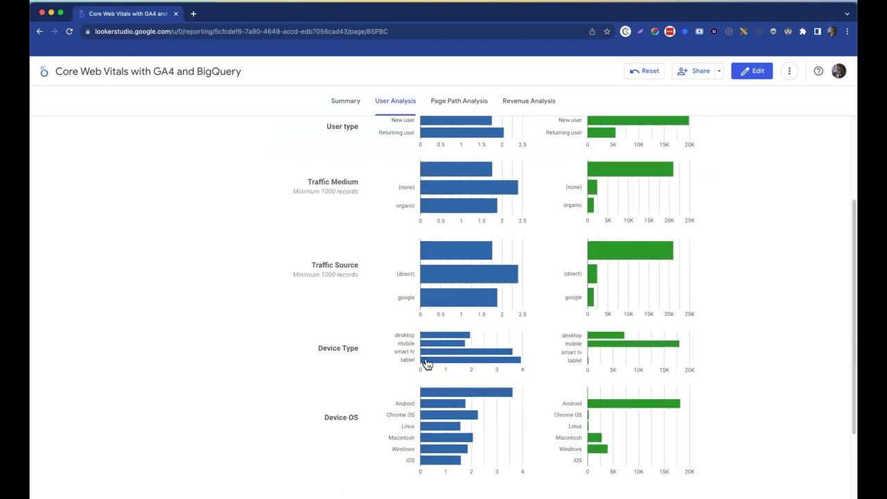
left_click(467, 365)
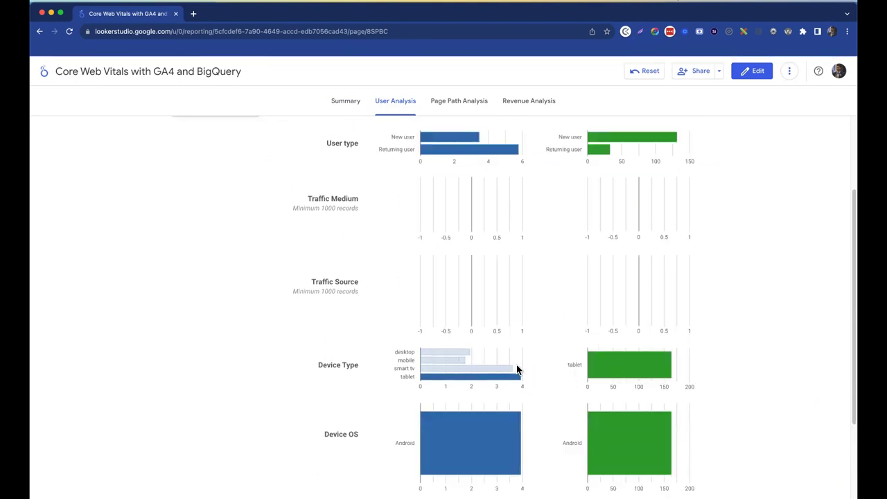
left_click(480, 379)
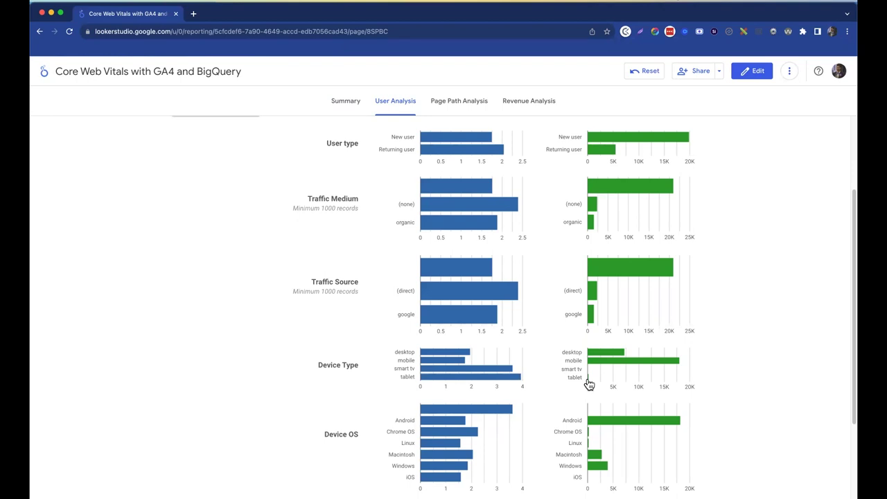
mouse_move(468, 367)
mouse_move(582, 361)
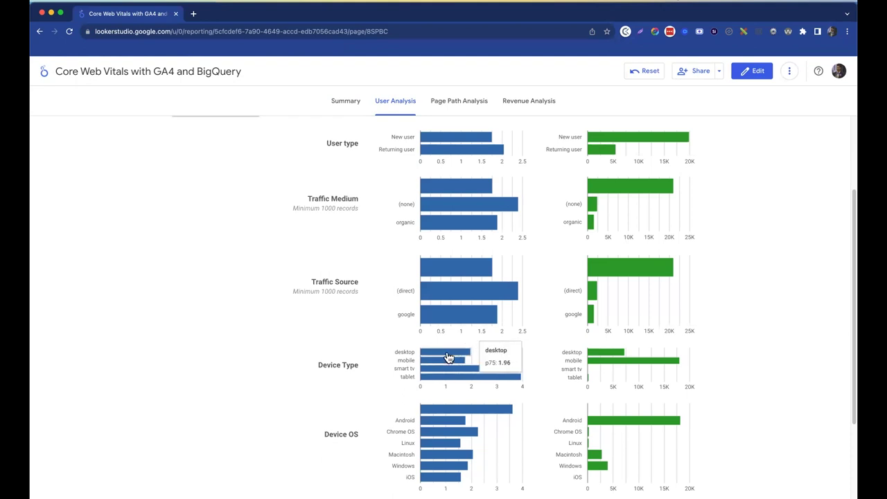
scroll(446, 364, "up", 3)
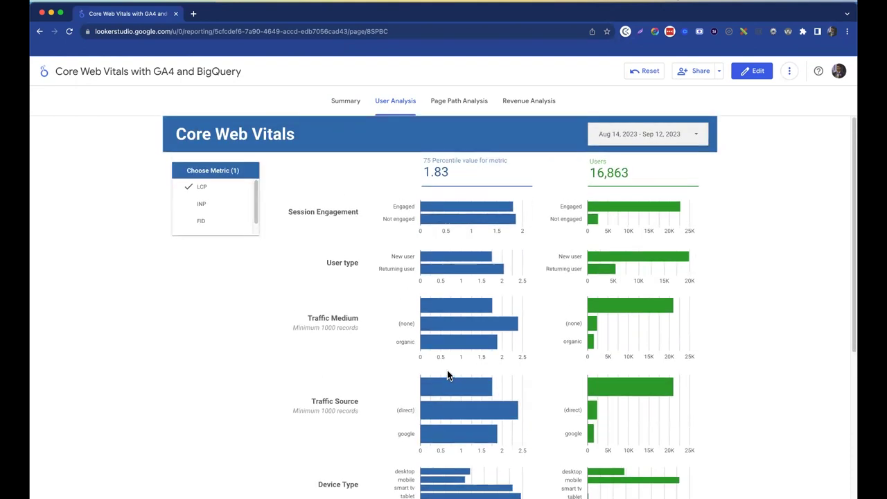
left_click(204, 188)
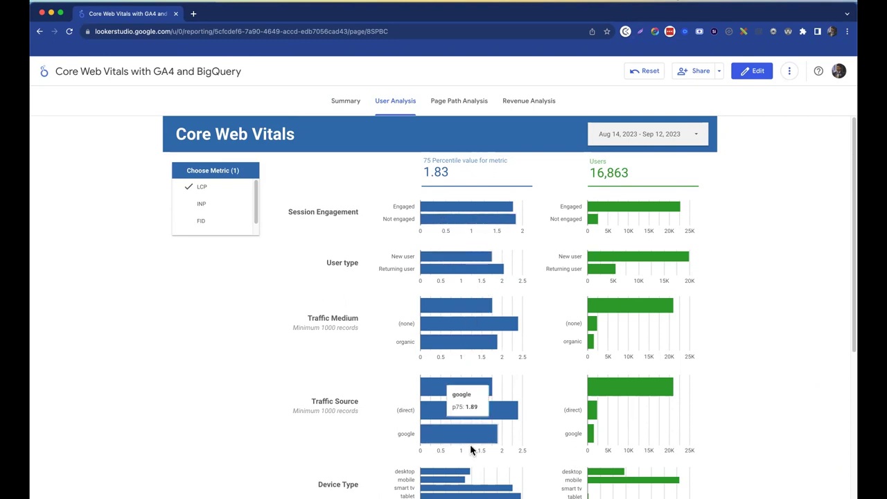
scroll(471, 444, "down", 4)
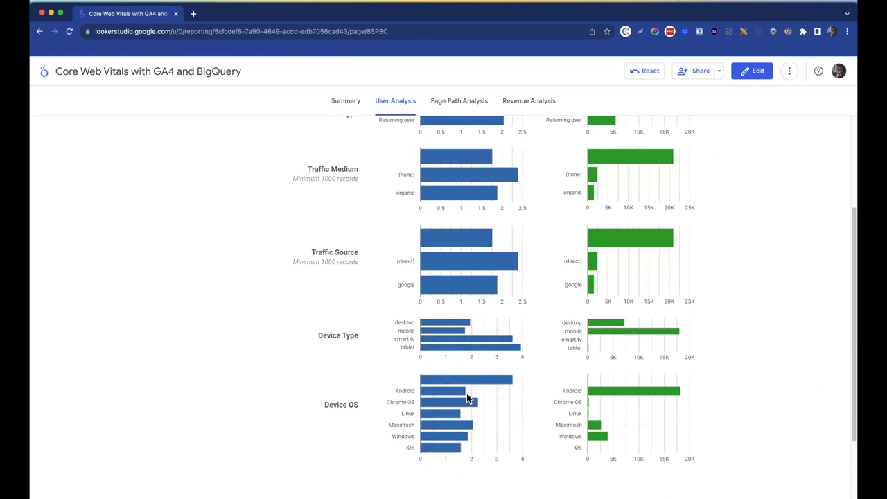
mouse_move(427, 392)
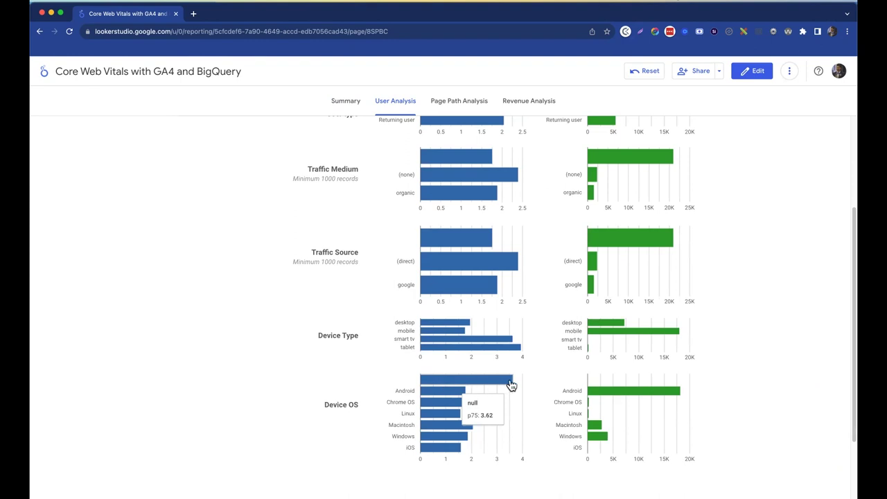
mouse_move(598, 392)
scroll(483, 408, "up", 3)
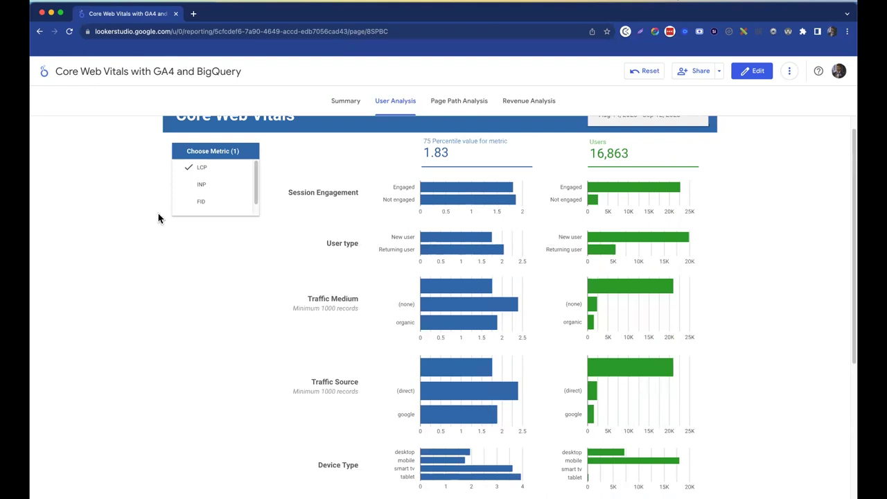
- Choose INP as the analysed metric and scroll through its User Analysis breakdown
left_click(201, 186)
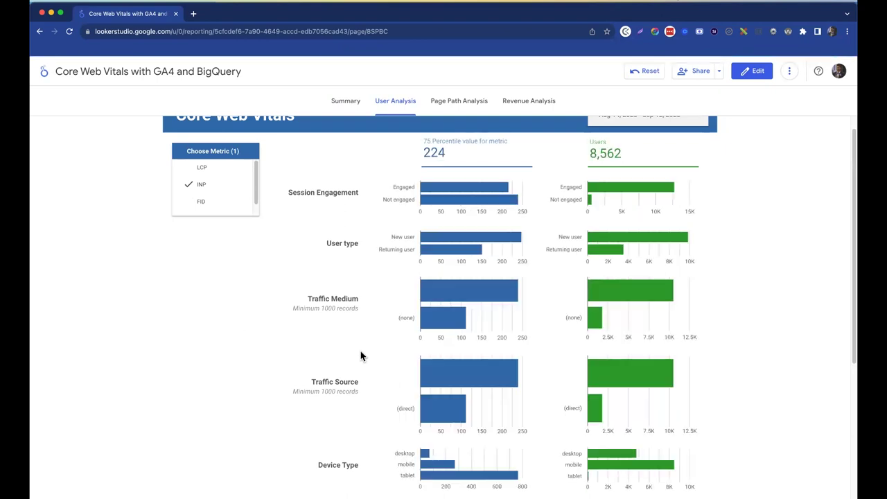
scroll(352, 375, "down", 1)
scroll(358, 374, "down", 2)
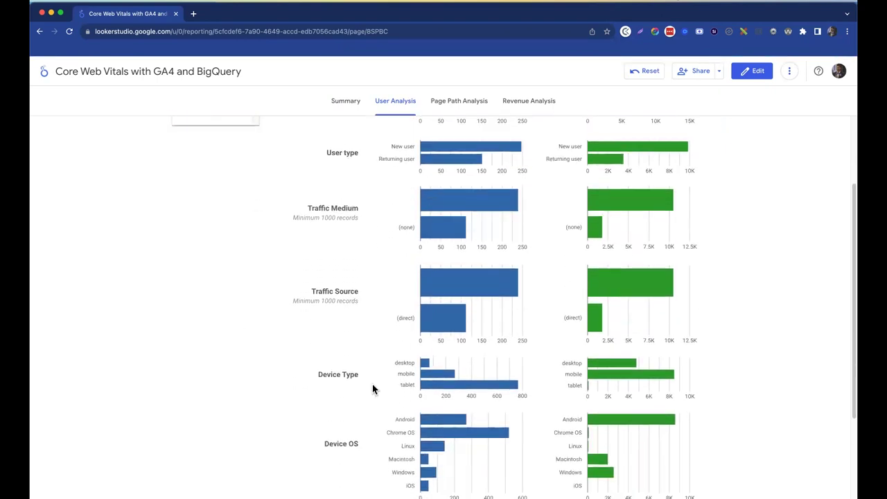
mouse_move(461, 439)
scroll(486, 431, "up", 4)
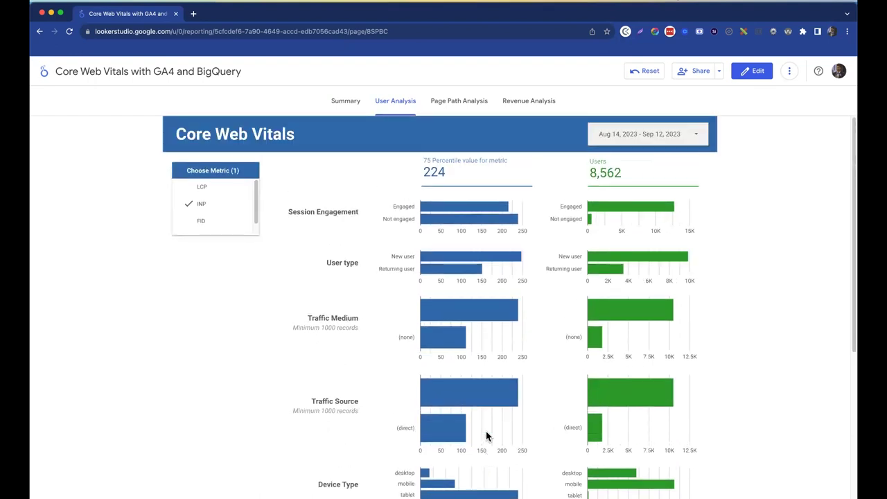
- Switch the analysed metric to FID and review its breakdown
left_click(197, 221)
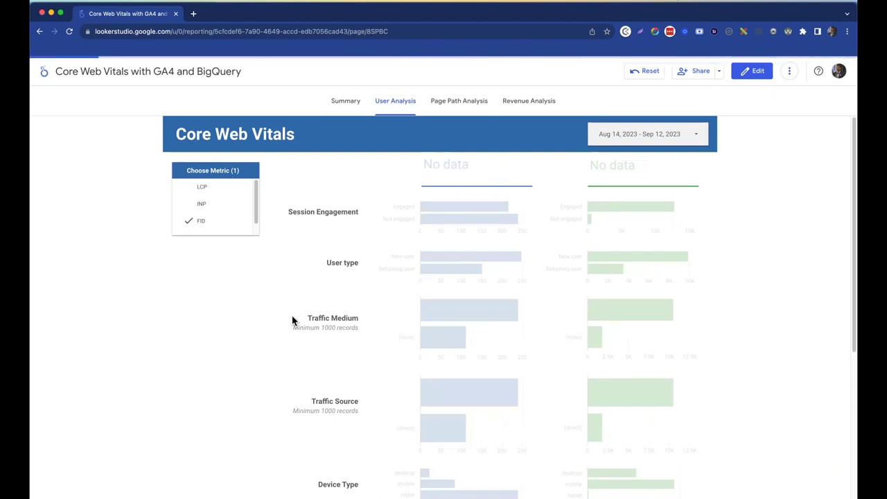
scroll(324, 360, "down", 3)
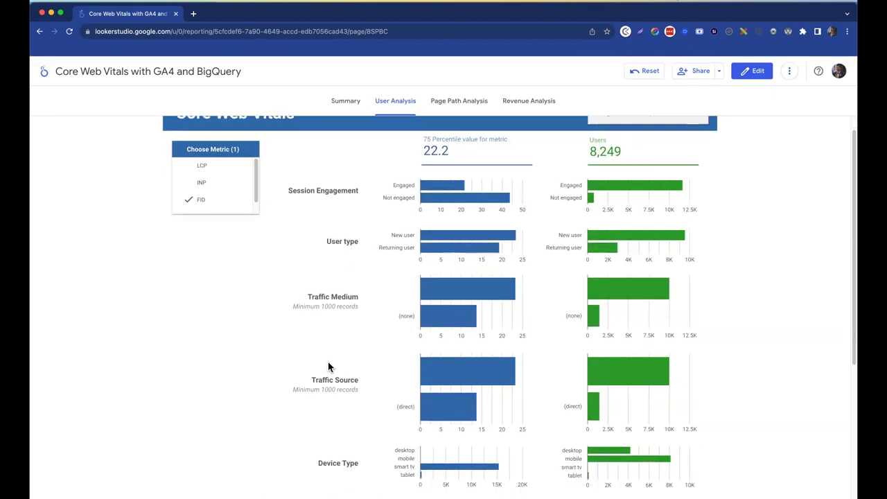
scroll(333, 373, "down", 2)
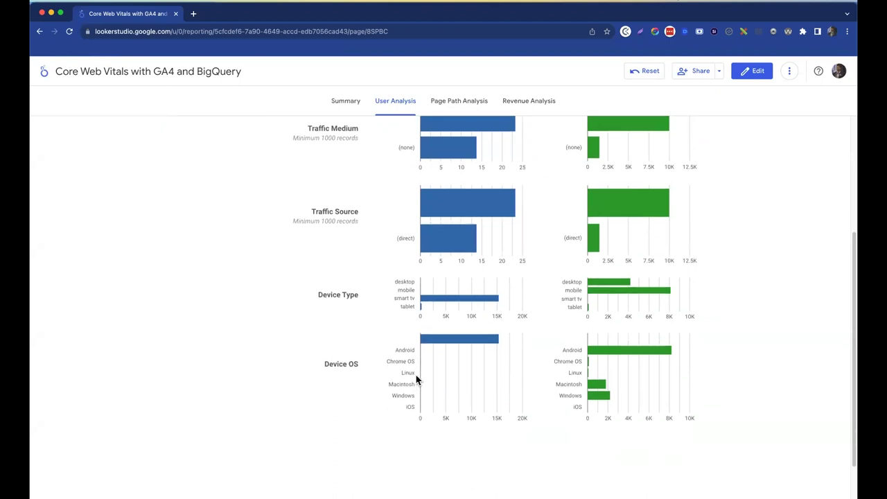
scroll(416, 376, "up", 5)
- Switch the analysed metric to CLS and review its results (p75 0.03, 16,666 users)
scroll(229, 215, "down", 1)
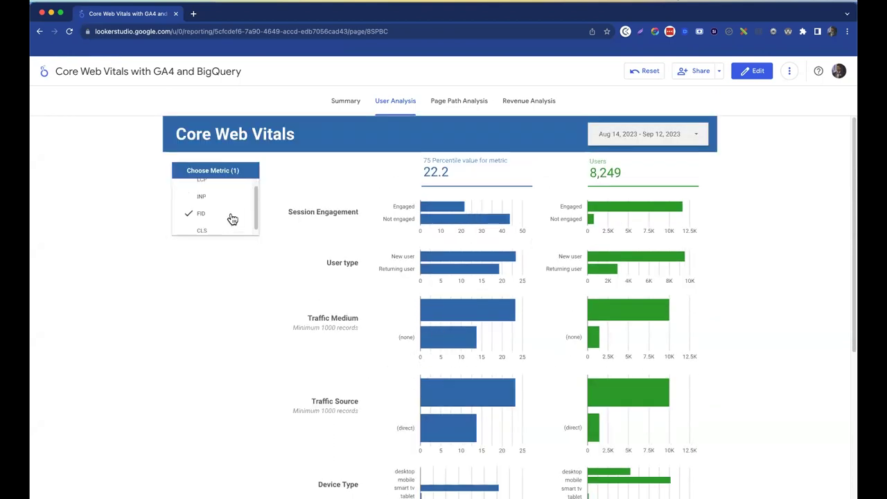
left_click(202, 227)
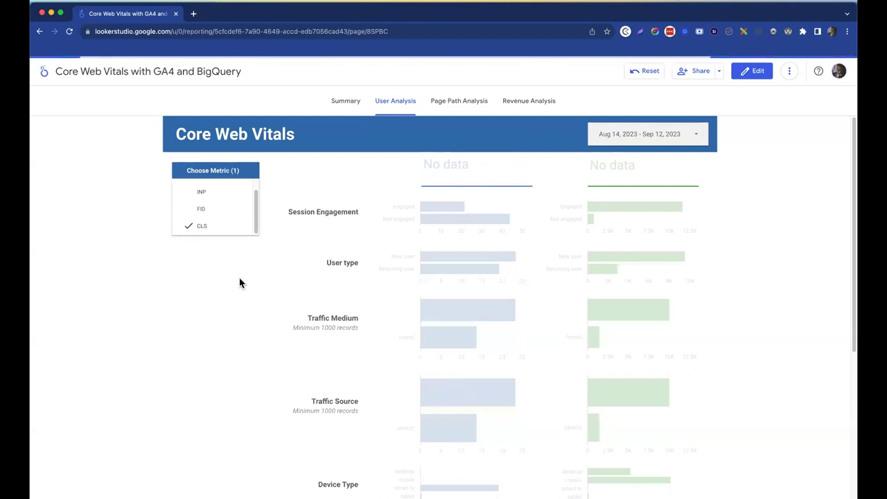
scroll(385, 369, "down", 3)
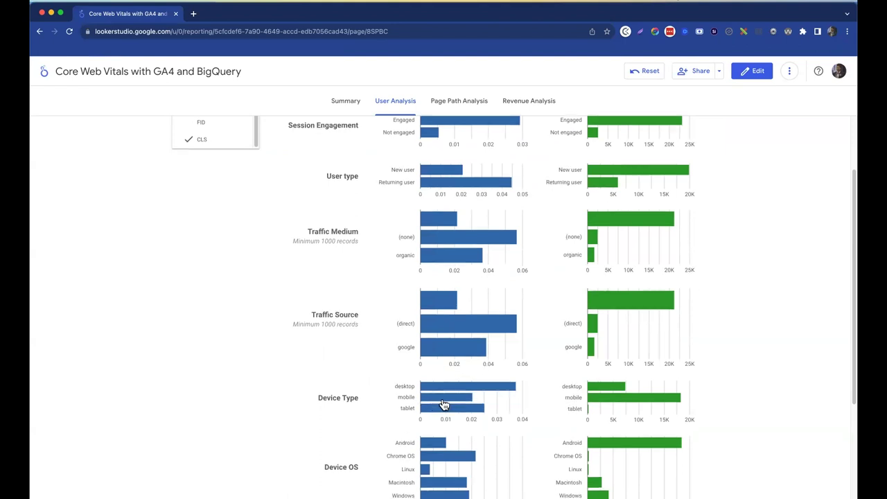
mouse_move(510, 388)
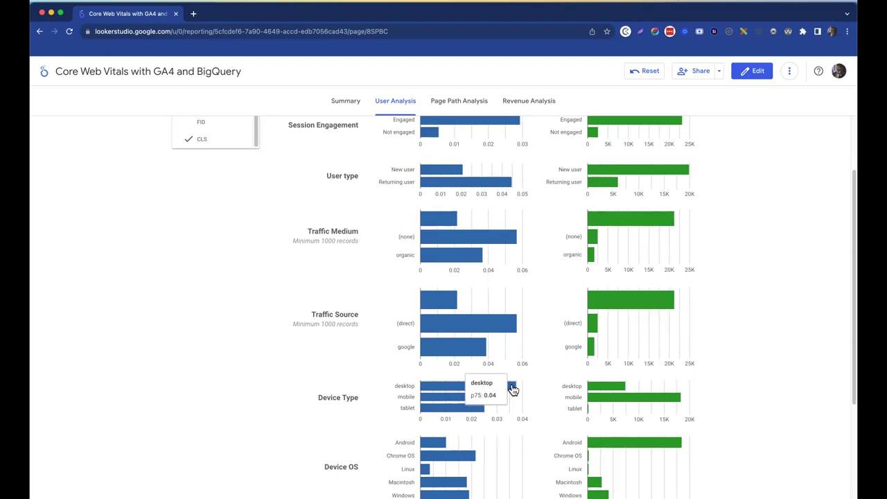
scroll(489, 409, "down", 2)
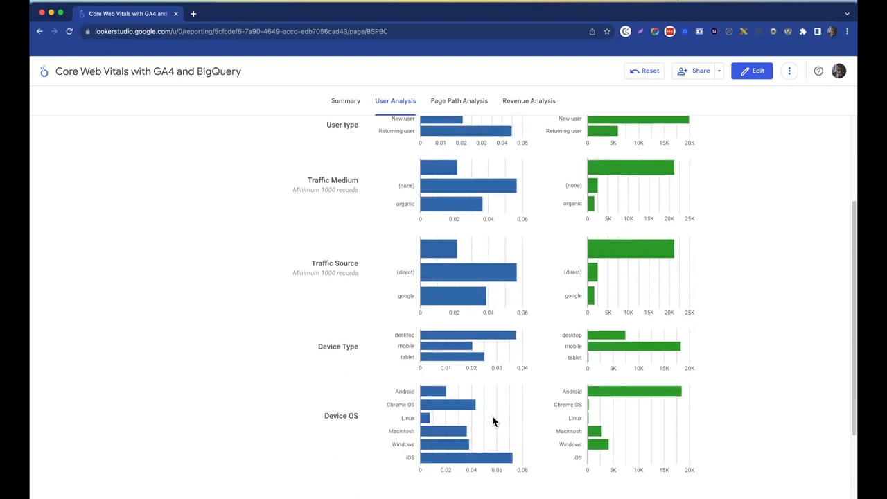
scroll(517, 424, "up", 4)
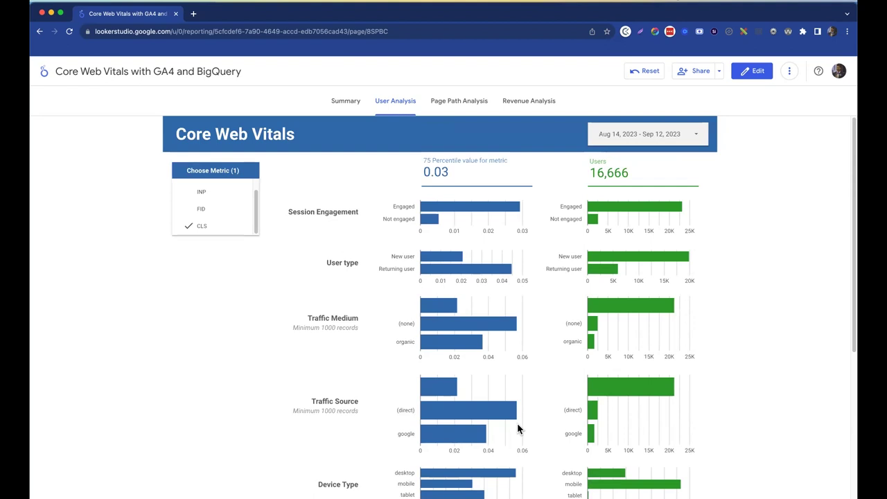
- Switch to Page Path Analysis and apply the Last 30 days preset (Aug 14–Sep 12, 2023)
left_click(462, 107)
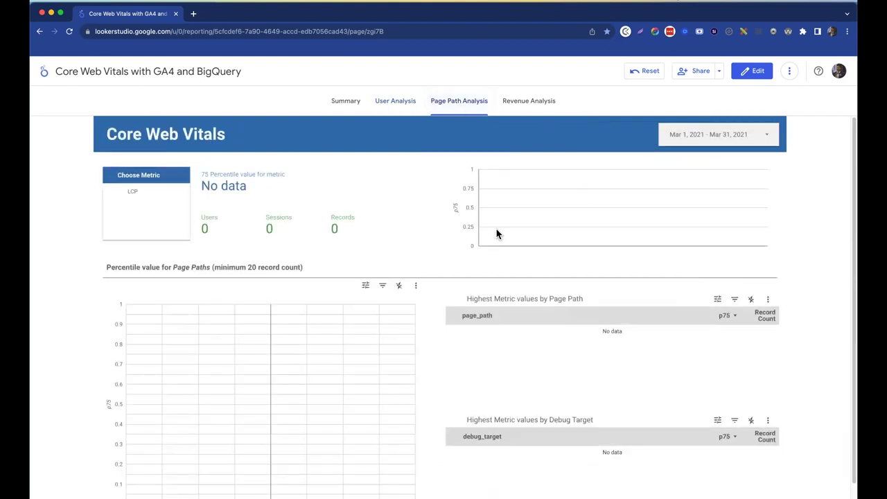
left_click(725, 134)
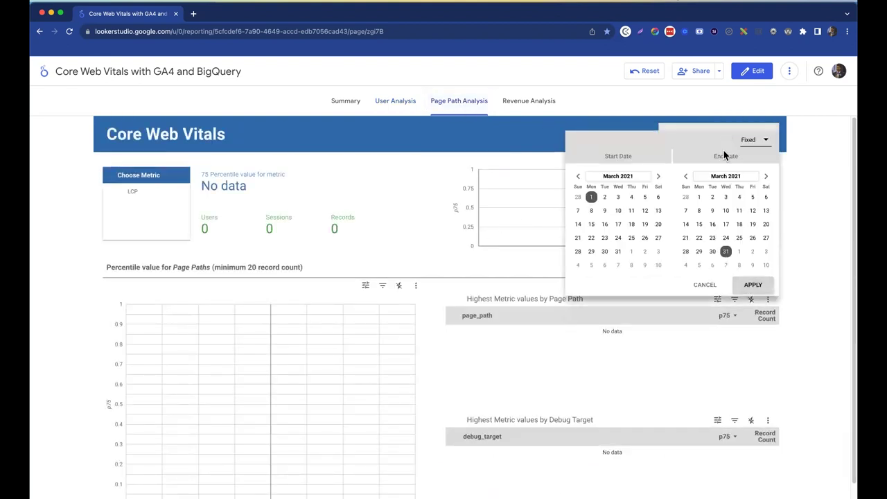
left_click(748, 143)
left_click(757, 229)
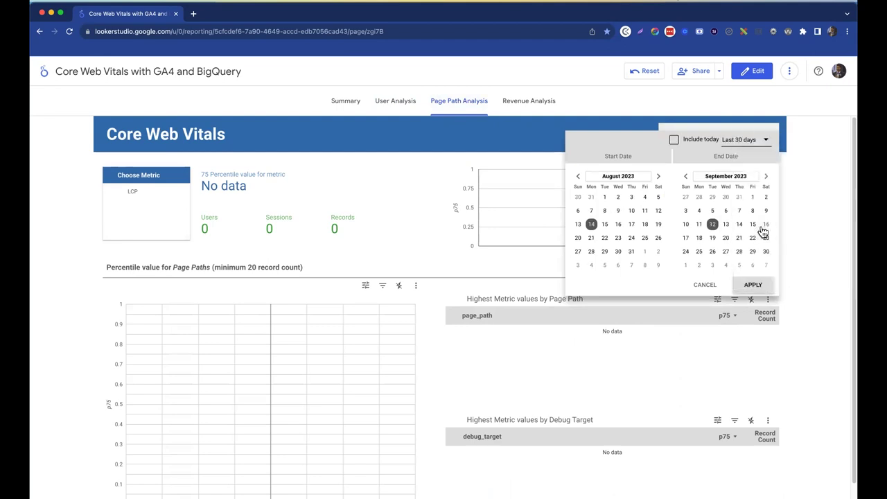
left_click(753, 291)
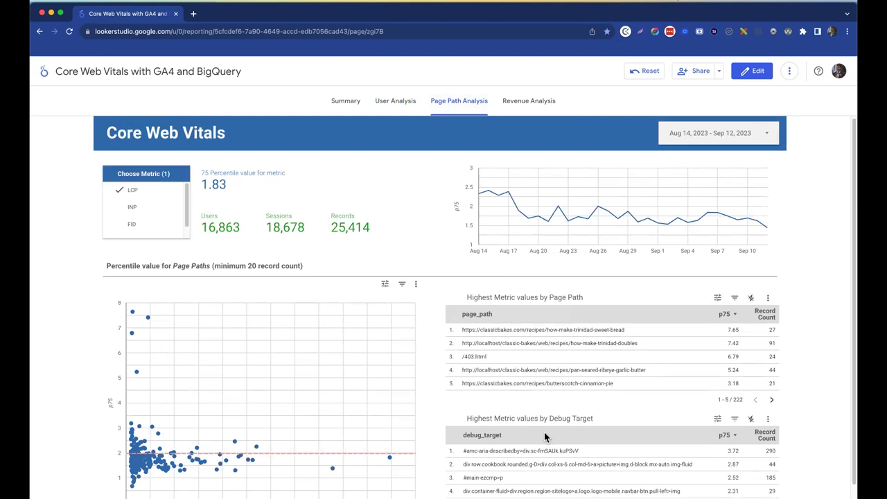
- Cross-filter the Page Path table on the top path and the butterscotch-cinnamon-pie page, clearing each
scroll(542, 426, "down", 1)
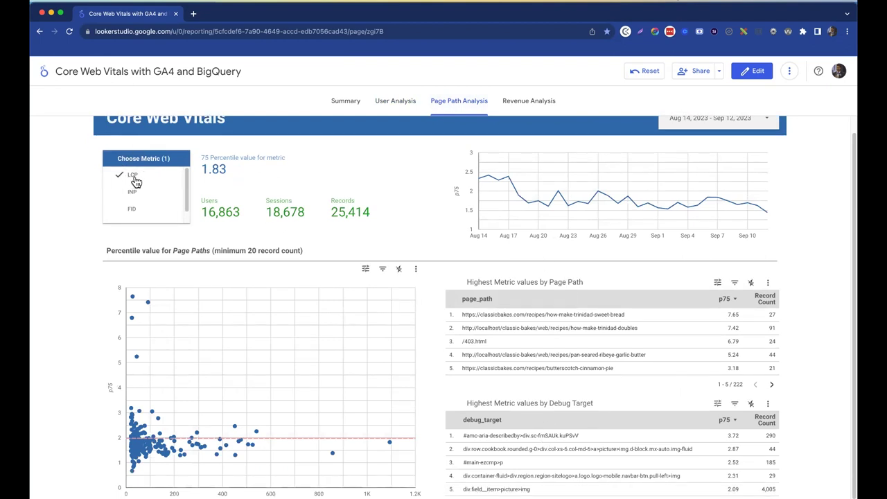
scroll(156, 194, "down", 1)
scroll(158, 195, "down", 1)
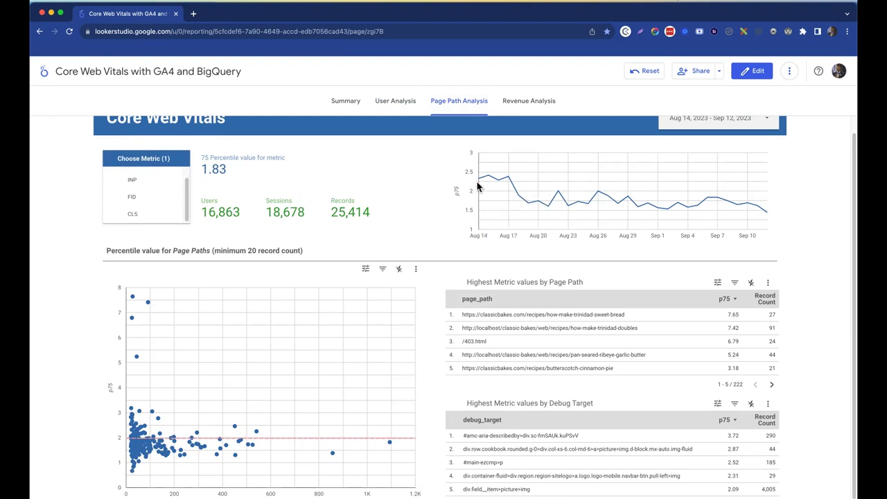
scroll(460, 312, "down", 1)
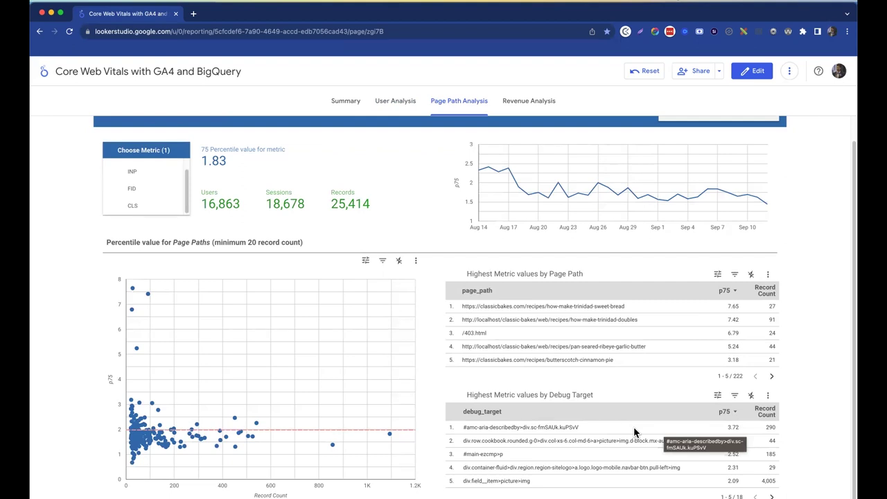
left_click(535, 308)
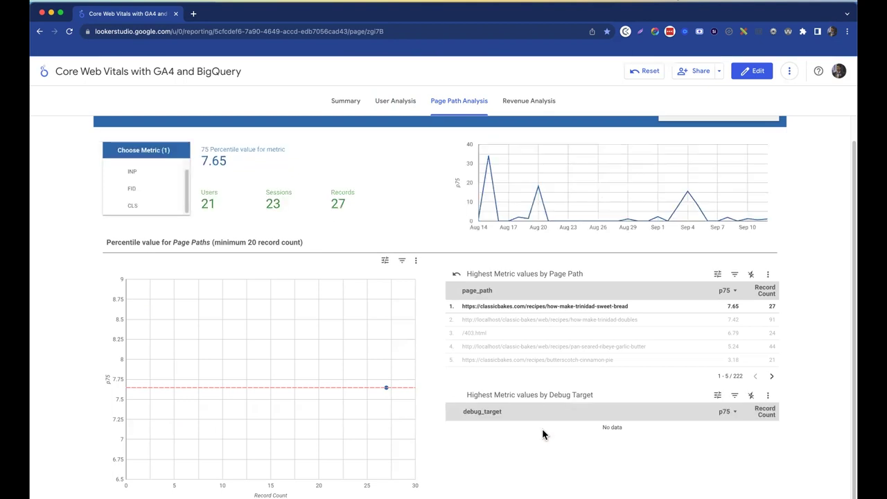
left_click(596, 309)
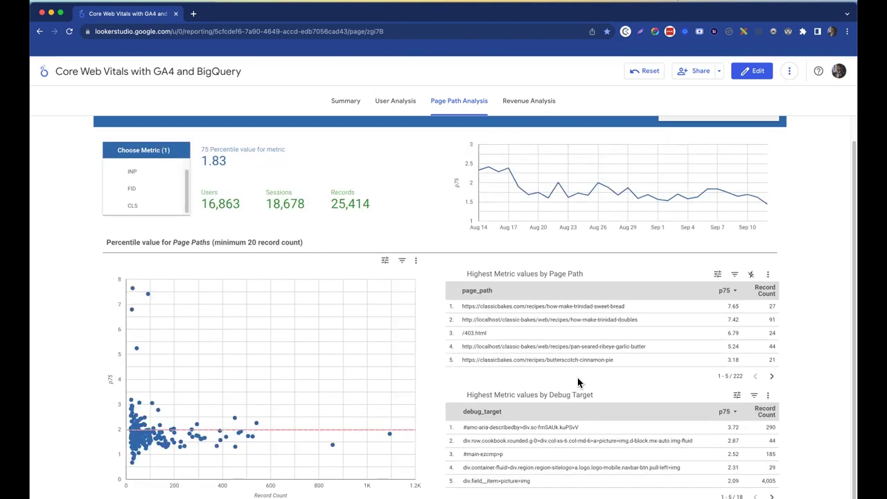
left_click(567, 359)
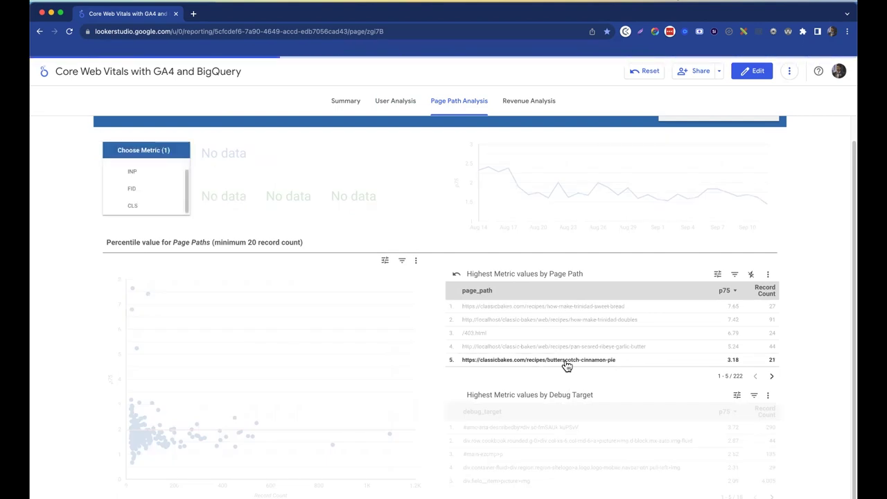
left_click(565, 361)
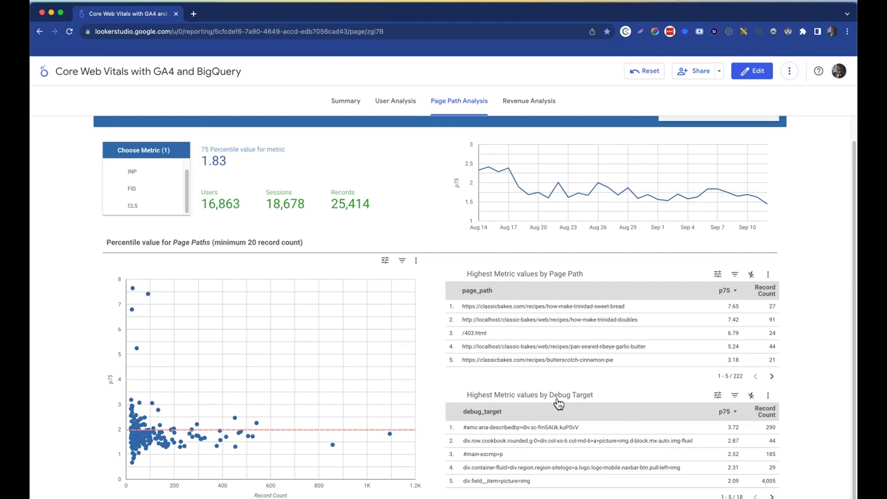
- Raise the table's minimum p75 slider so only the three highest-p75 page paths remain
left_click(717, 275)
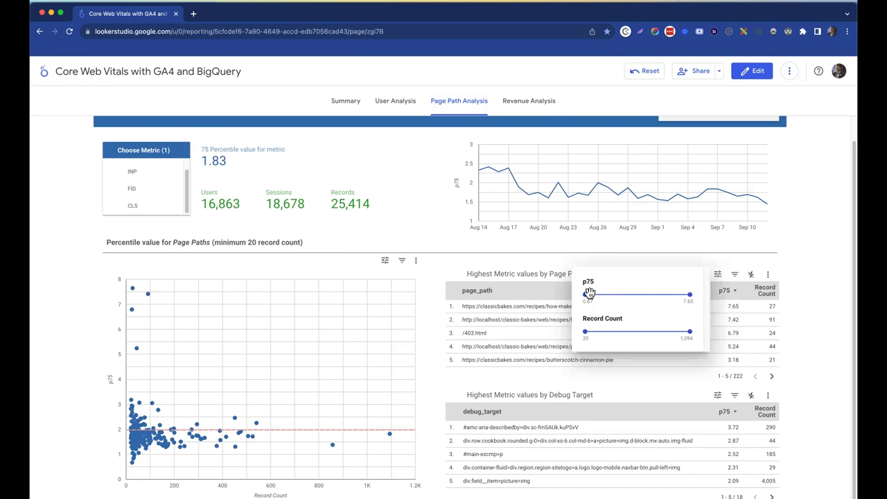
left_click_drag(585, 295, 667, 295)
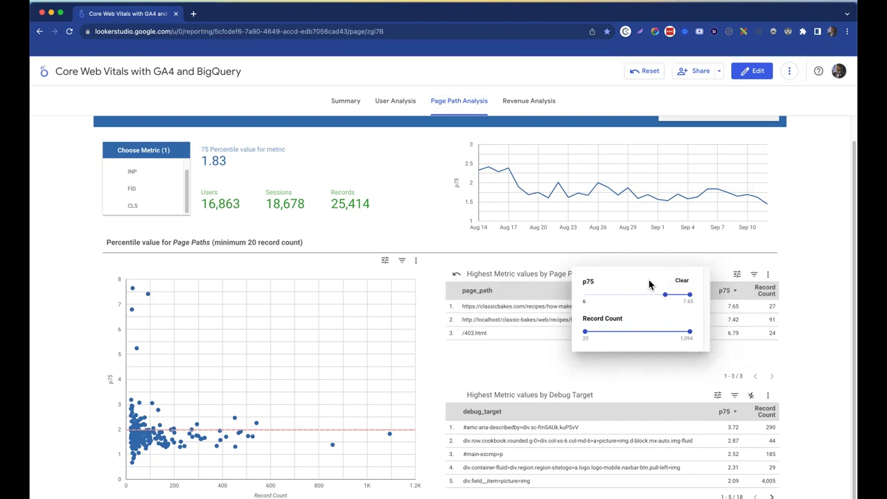
left_click(818, 242)
left_click(768, 274)
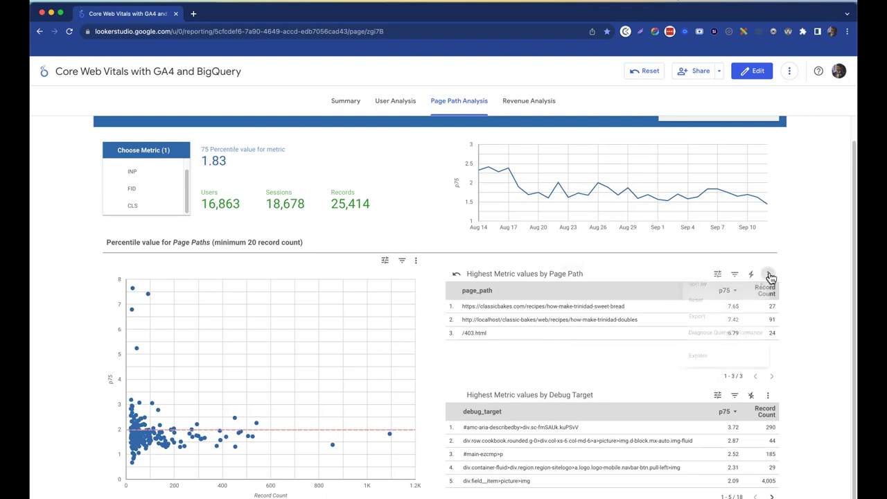
mouse_move(745, 288)
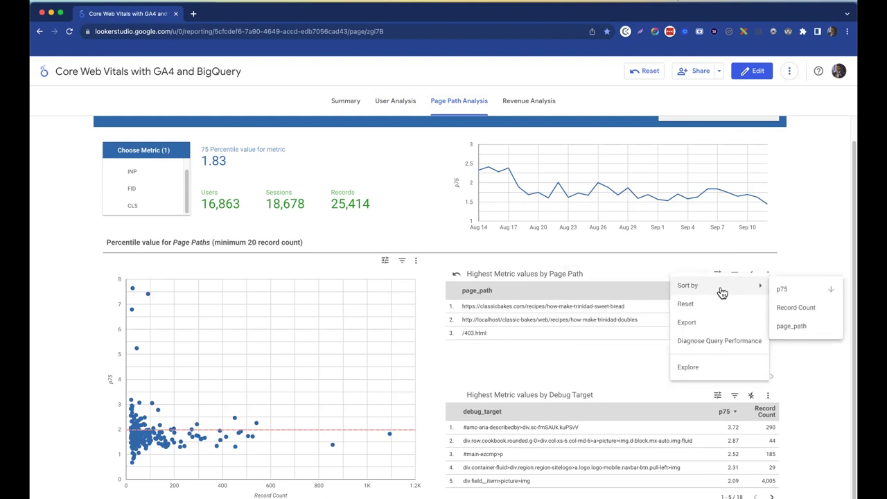
left_click(797, 246)
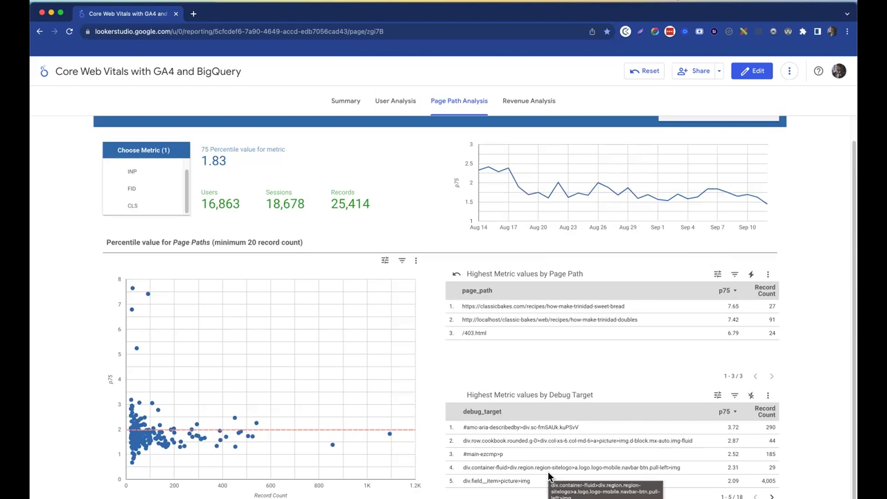
- Set Choose Metric to FID, then to CLS, showing p75 0.03 across 25,876 records
scroll(159, 179, "up", 1)
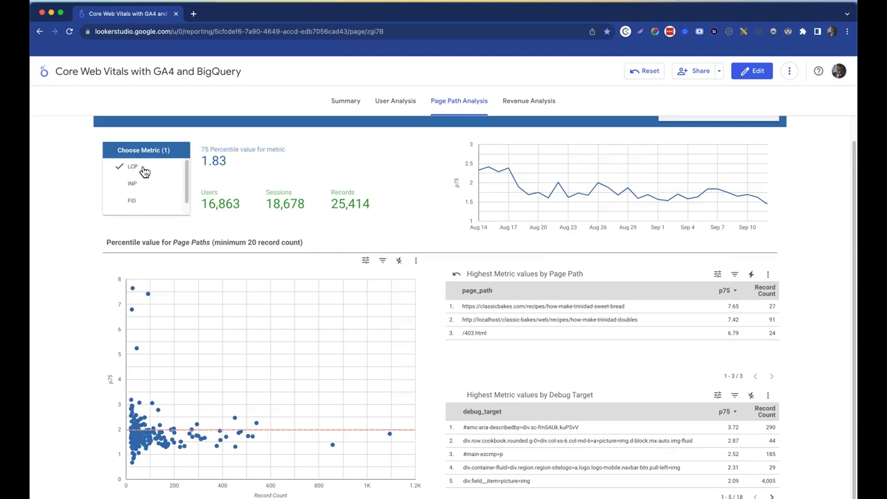
scroll(149, 184, "down", 1)
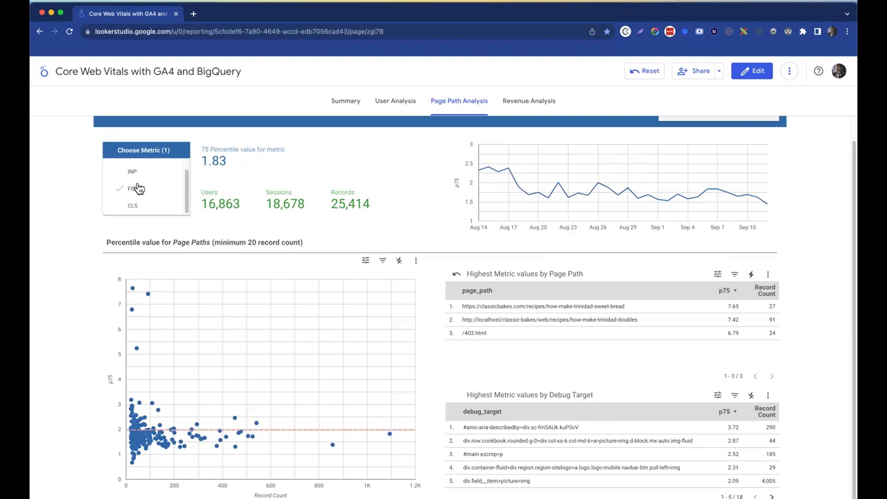
left_click(133, 190)
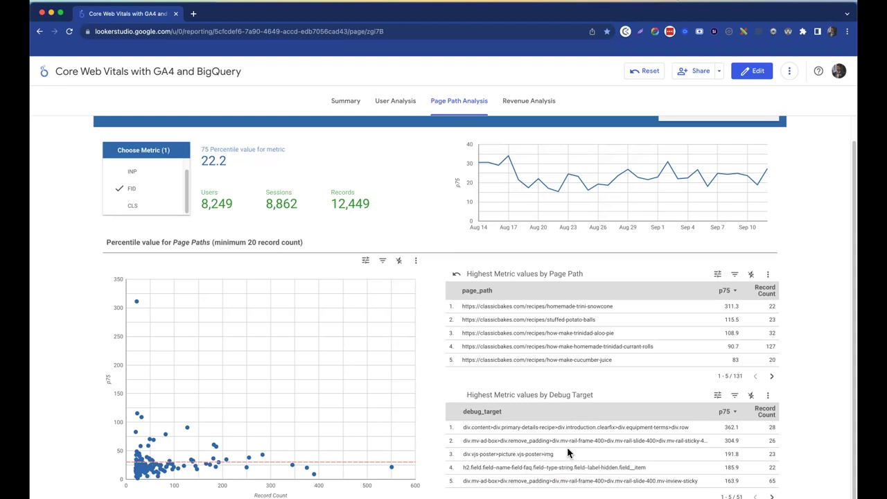
left_click(128, 206)
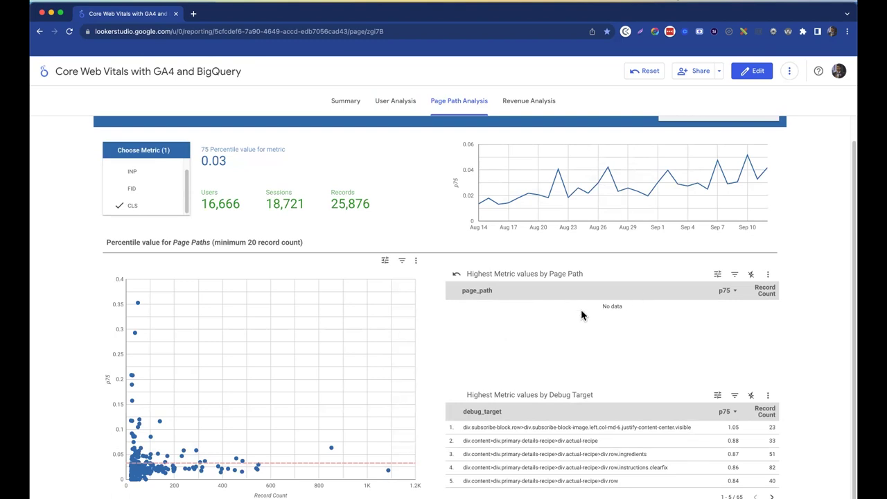
- Select INP in Choose Metric (p75 224), then check the Share menu without changing anything
scroll(187, 180, "up", 1)
scroll(143, 186, "up", 1)
left_click(137, 187)
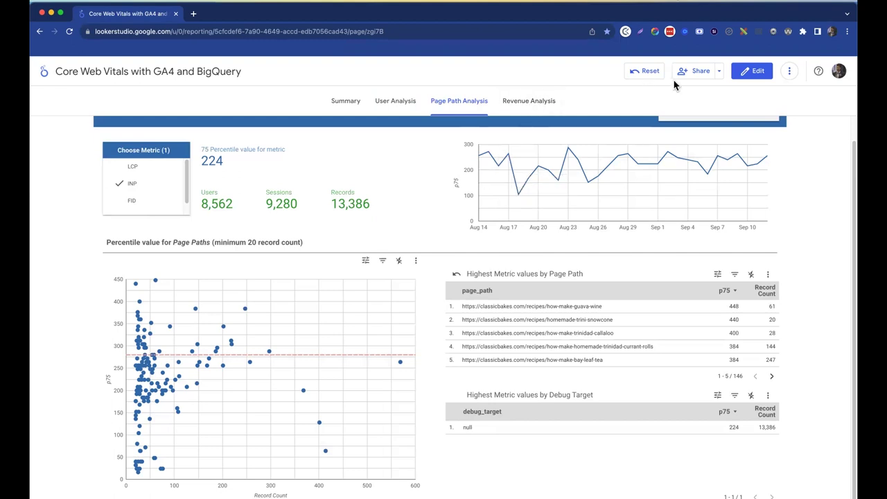
left_click(719, 71)
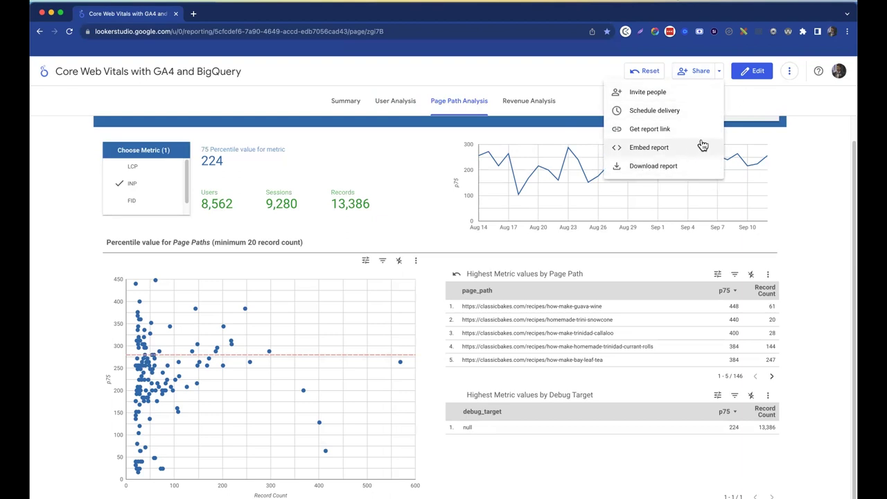
left_click(755, 105)
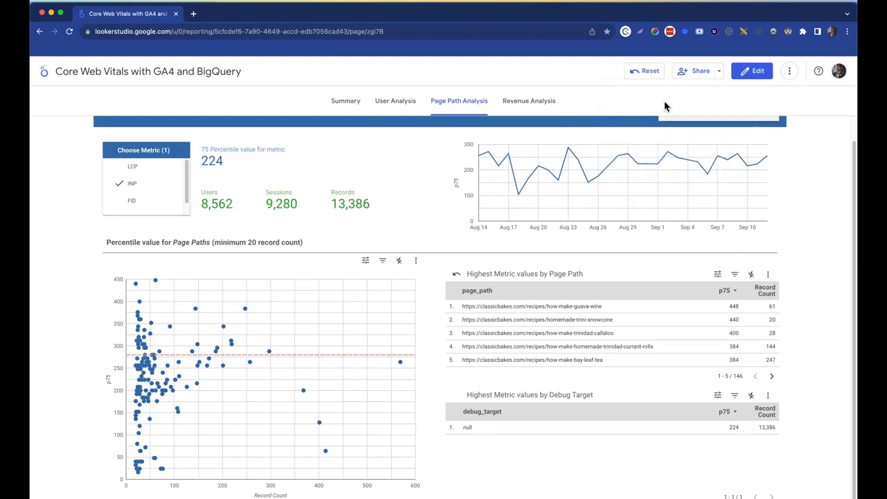
- Apply Last 30 days to the Revenue Analysis page, then restore the Google Slides deck from the Dock
left_click(527, 103)
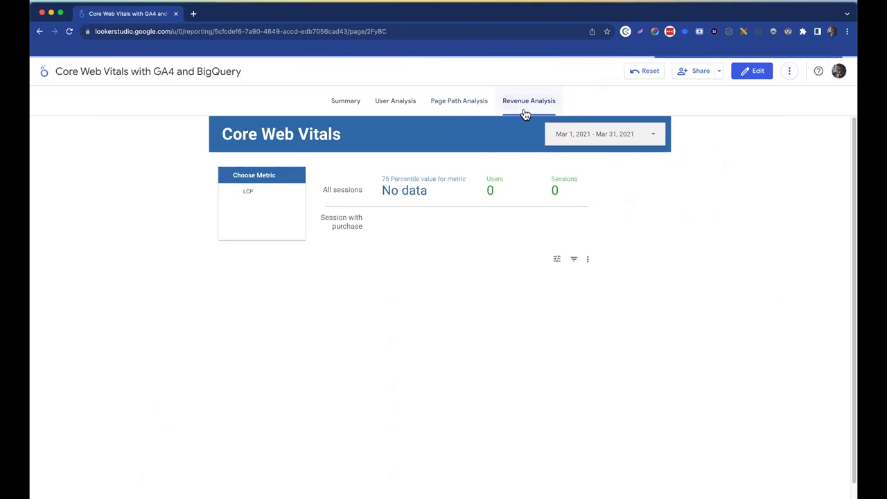
left_click(606, 129)
left_click(632, 141)
scroll(644, 250, "down", 5)
scroll(661, 246, "up", 3)
scroll(649, 220, "up", 3)
left_click(653, 229)
left_click(638, 286)
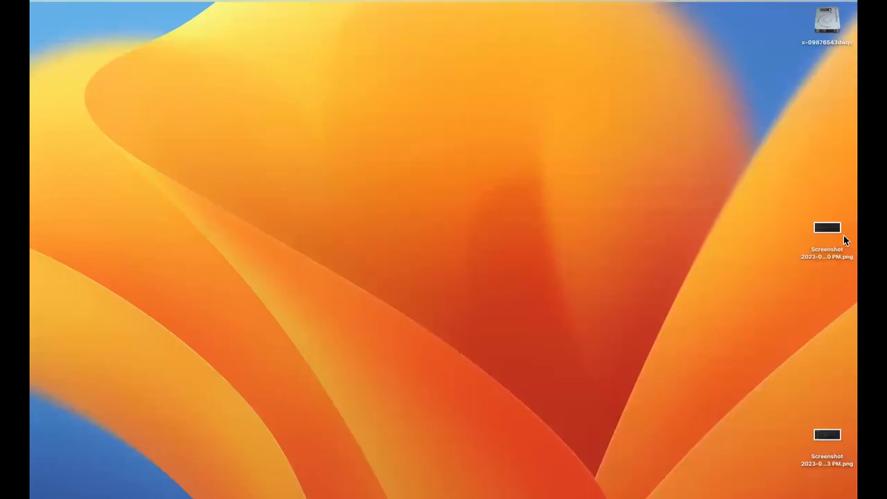
mouse_move(649, 478)
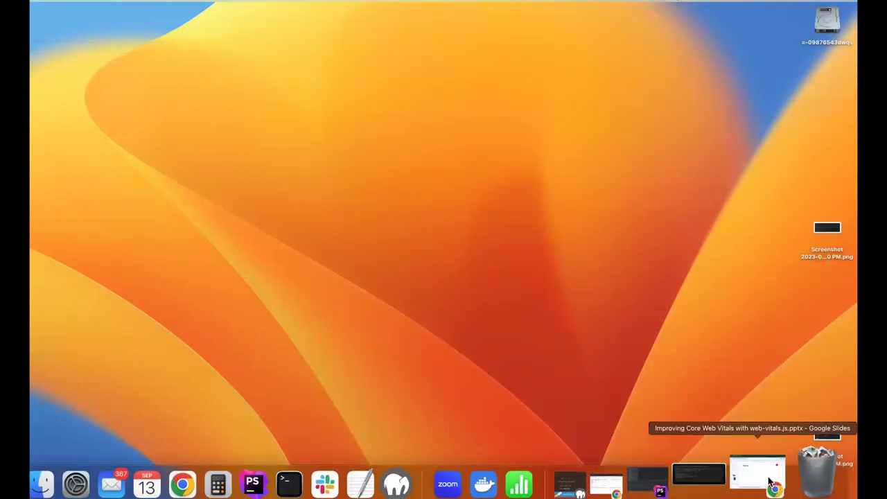
left_click(769, 478)
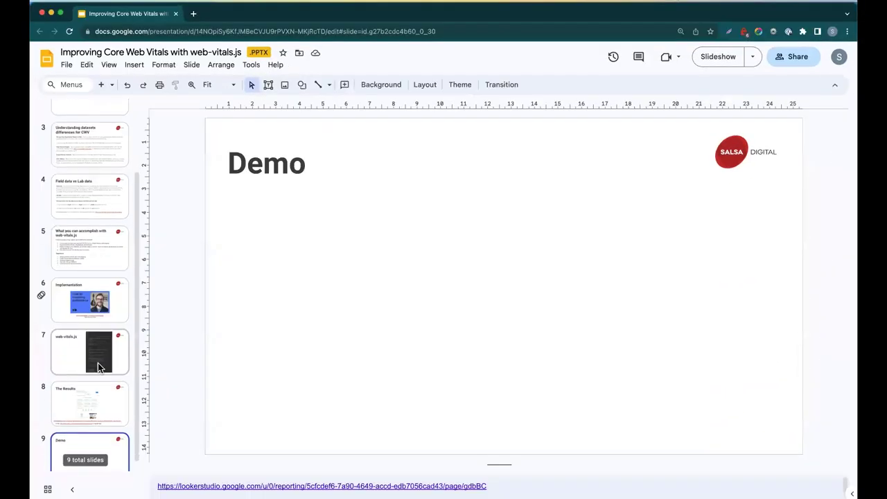